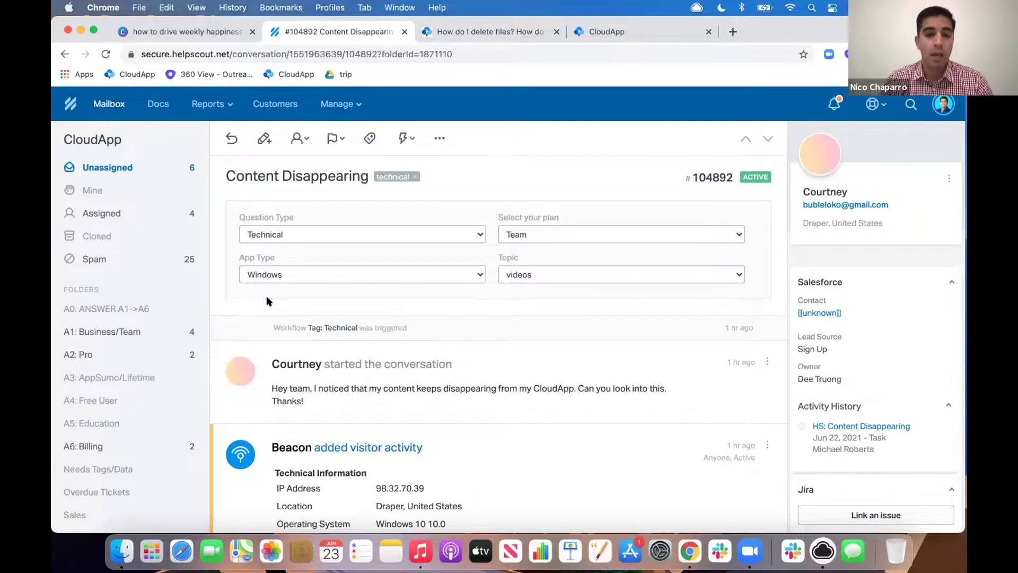
Step: Scroll down the customer's conversation and bring up CloudApp's drops panel from the menu bar
{"action": "scroll", "coordinate": [267, 297], "scroll_direction": "down", "scroll_amount": 3}
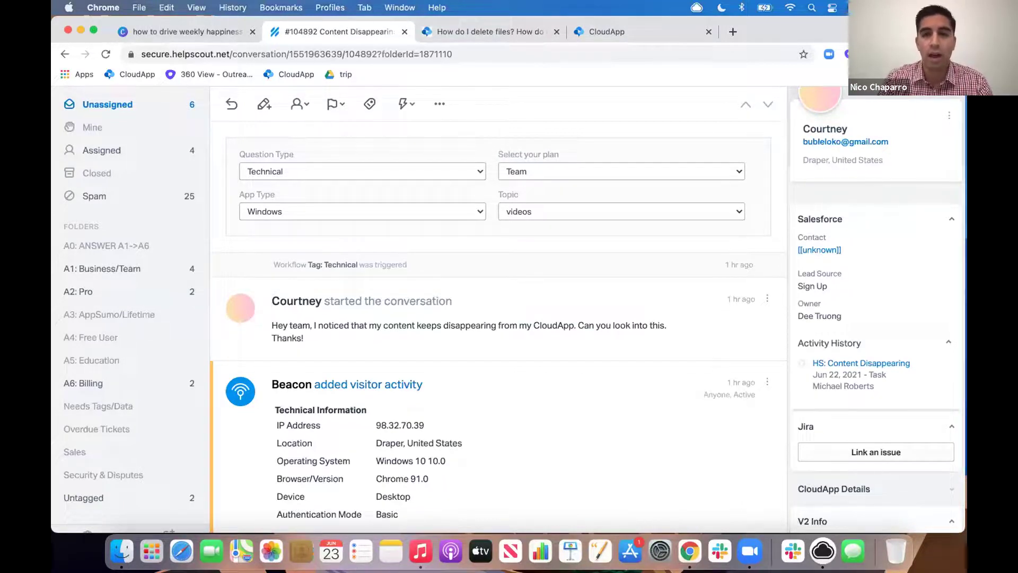
{"action": "left_click", "coordinate": [693, 8]}
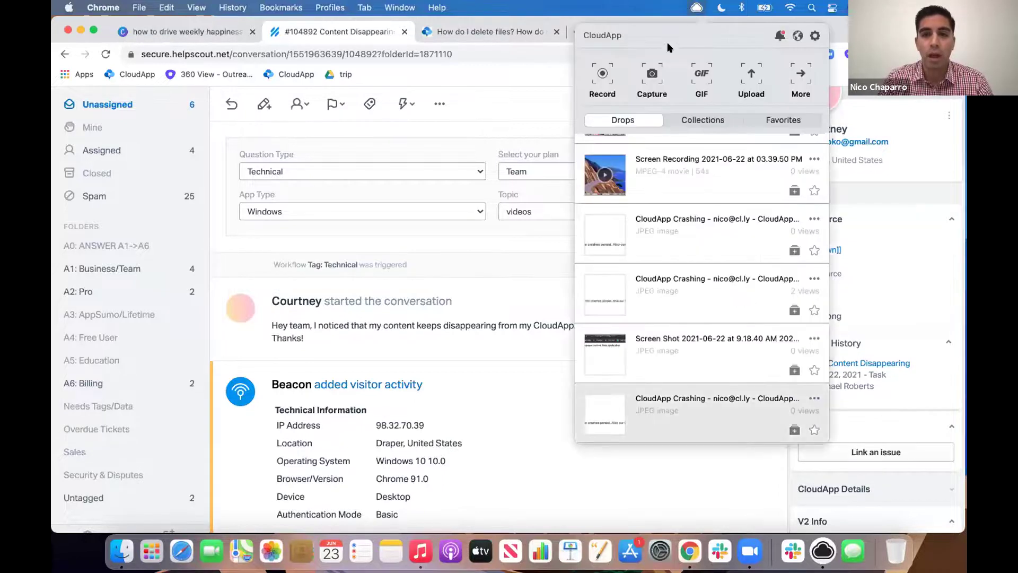
Step: Start a CloudApp recording with Full screen and Screen & Cam selected
{"action": "left_click", "coordinate": [601, 82]}
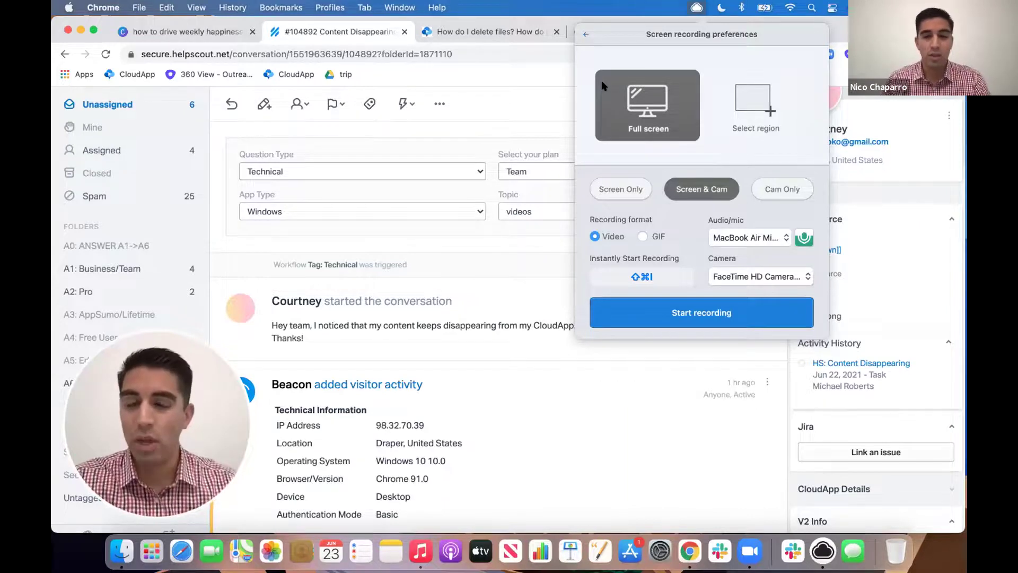
{"action": "left_click", "coordinate": [658, 308]}
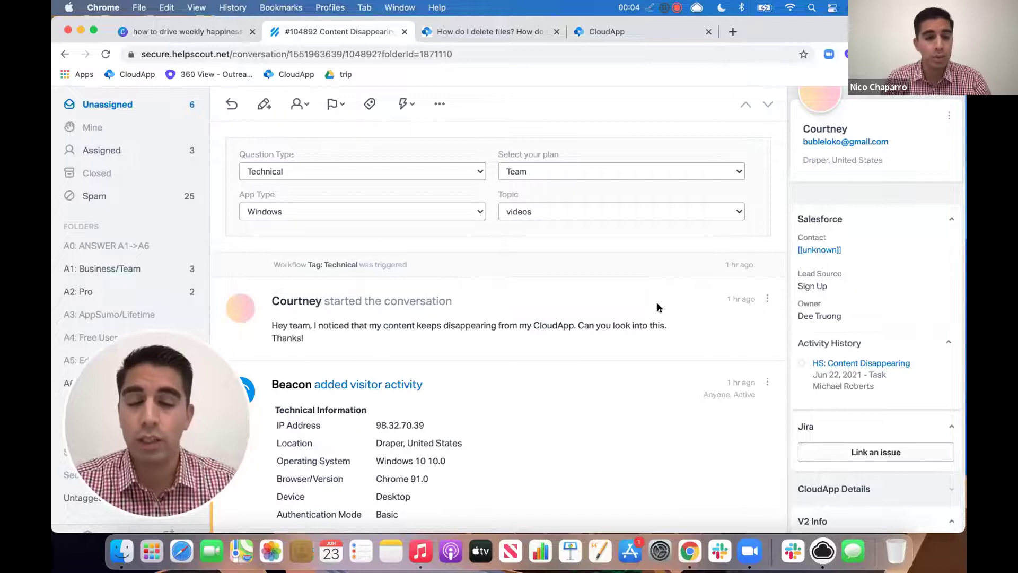
Step: Show CloudApp's account Settings profile page in the browser, moving the webcam overlay out of the way
{"action": "left_click", "coordinate": [588, 37]}
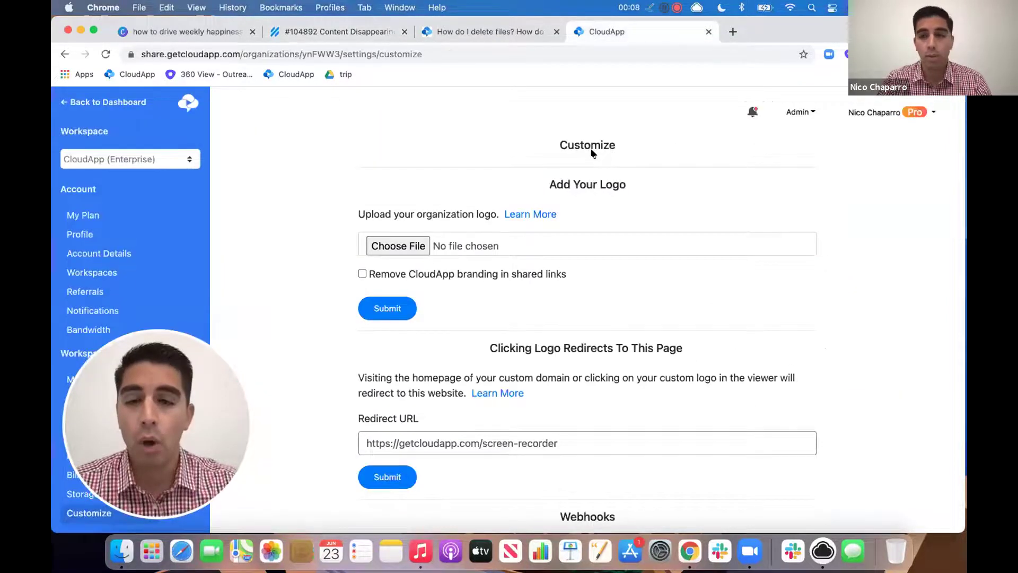
{"action": "left_click", "coordinate": [873, 113]}
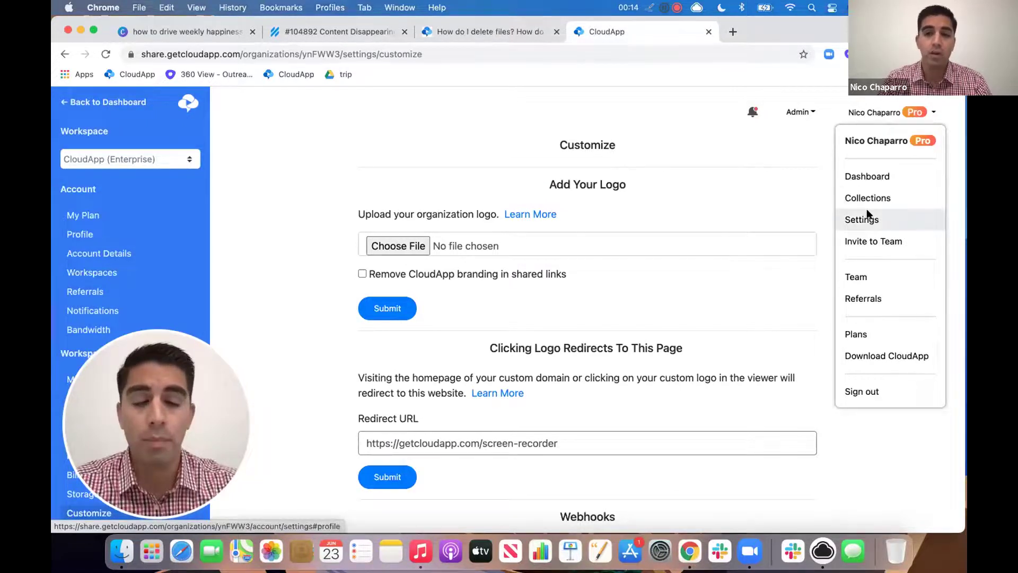
{"action": "left_click", "coordinate": [868, 214]}
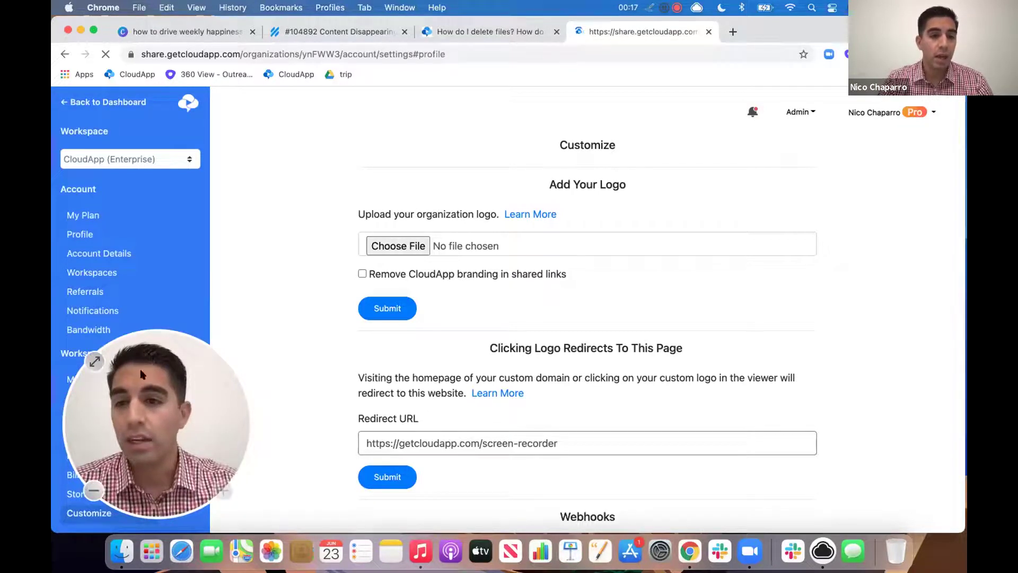
{"action": "left_click_drag", "start_coordinate": [120, 427], "coordinate": [132, 168]}
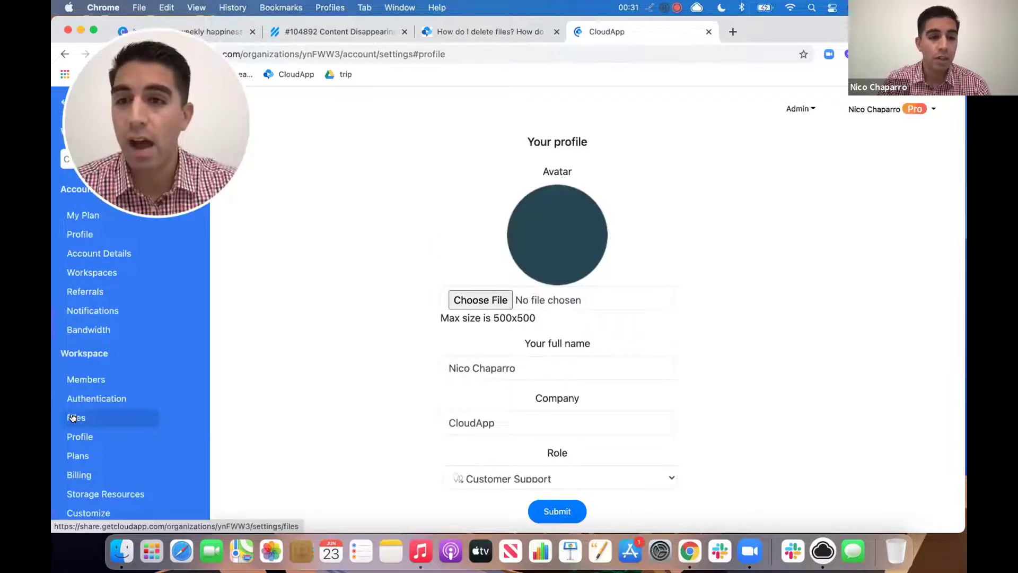
Step: Show Workspace Files with auto-delete at Never, then stop the 01:04 recording and share it
{"action": "left_click", "coordinate": [73, 417]}
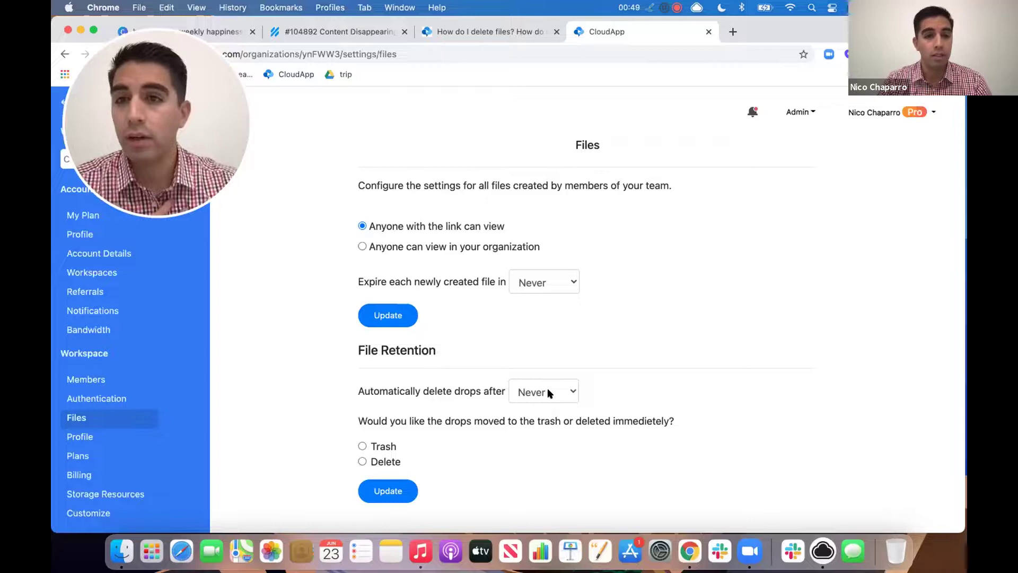
{"action": "left_click", "coordinate": [553, 392]}
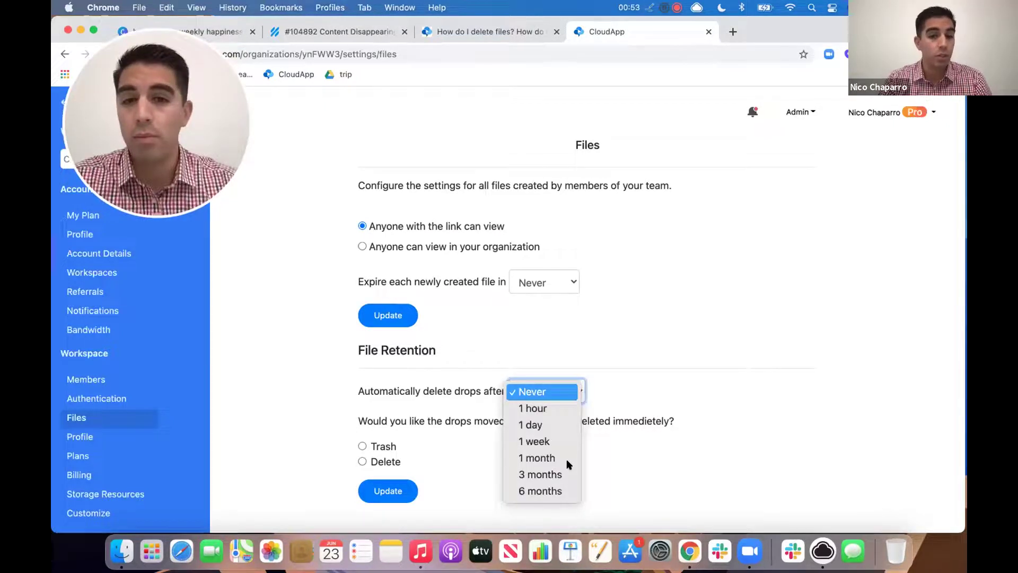
{"action": "left_click", "coordinate": [652, 391]}
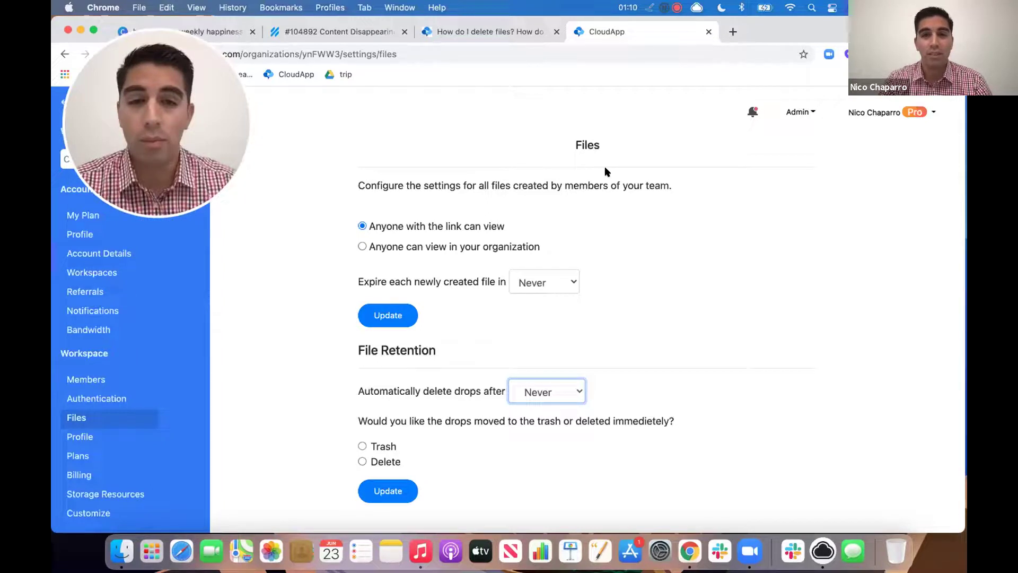
{"action": "left_click", "coordinate": [669, 8]}
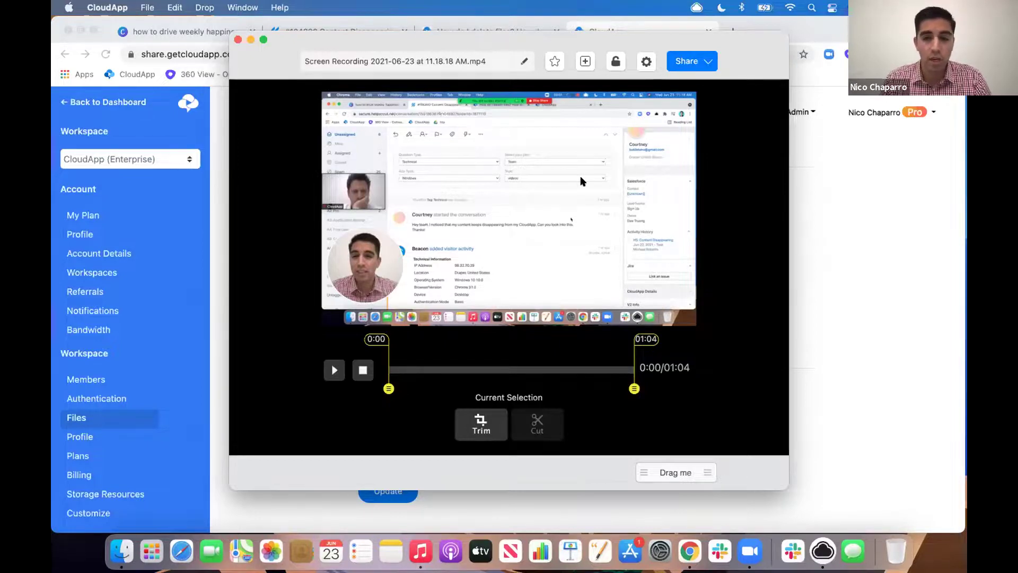
{"action": "left_click", "coordinate": [681, 60]}
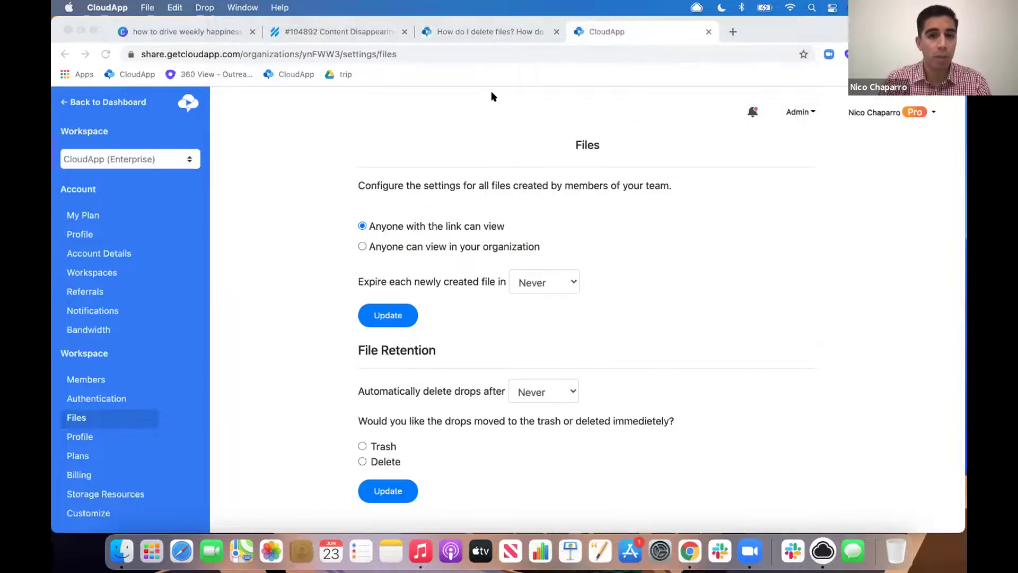
Step: Reply greeting the customer by name, apologise, and paste the CloudApp recording link after 'here is how to fit it:'
{"action": "left_click", "coordinate": [319, 33]}
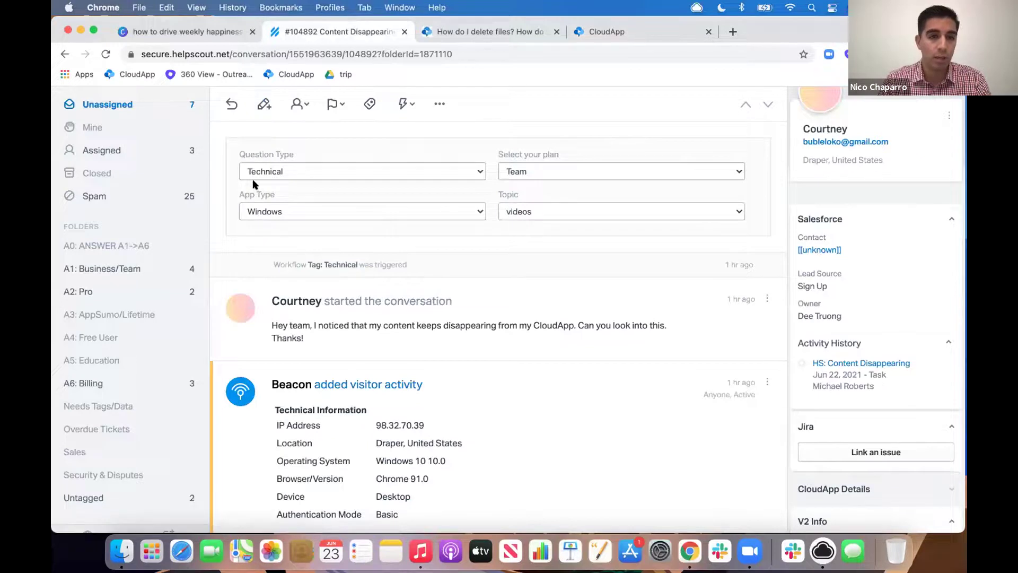
{"action": "left_click", "coordinate": [234, 105]}
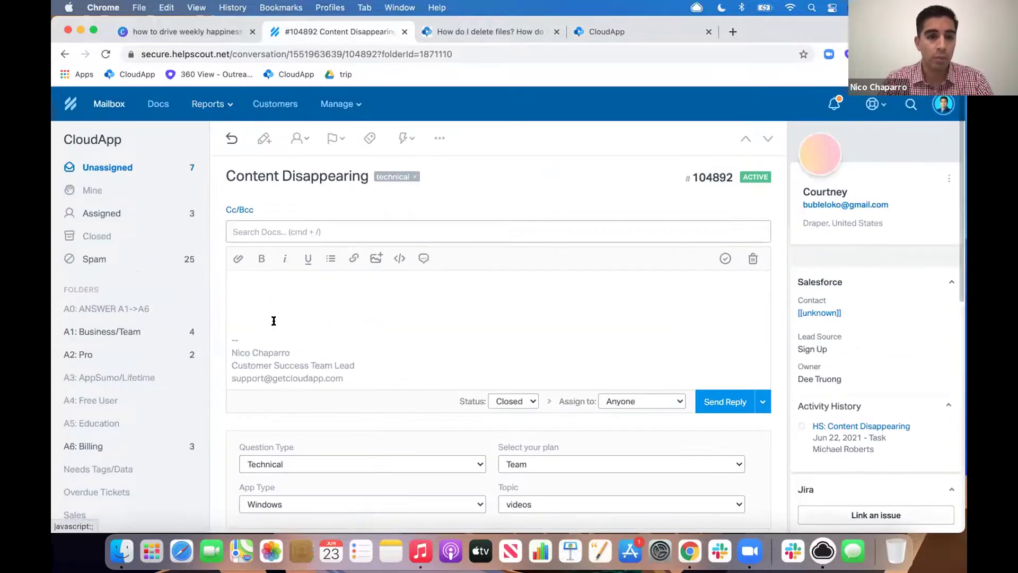
{"action": "type", "text": "Hello COUR"}
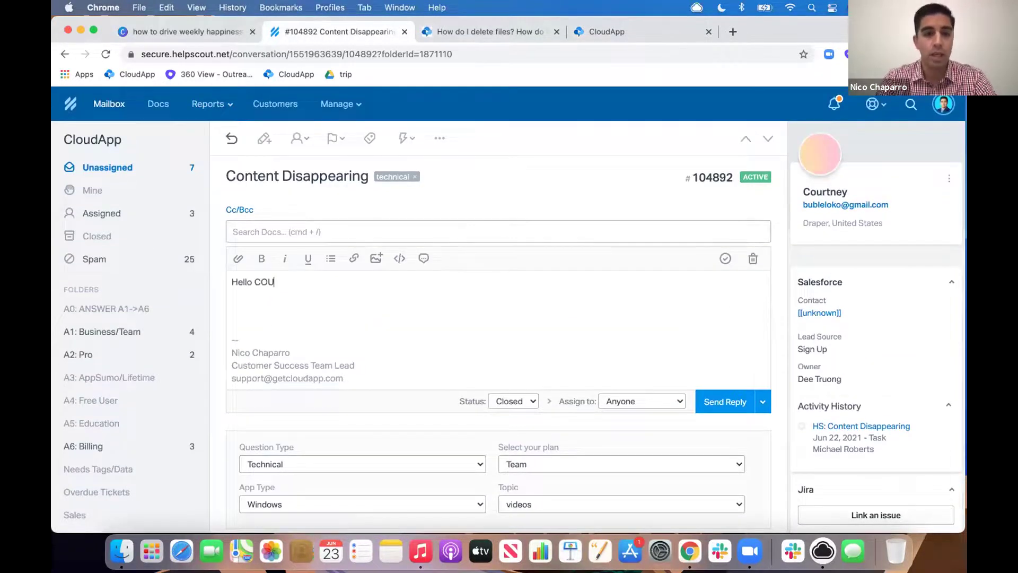
{"action": "key", "text": "BackSpace"}
{"action": "key", "text": "BackSpace"}
{"action": "key", "text": "BackSpace"}
{"action": "type", "text": "ourtney,"}
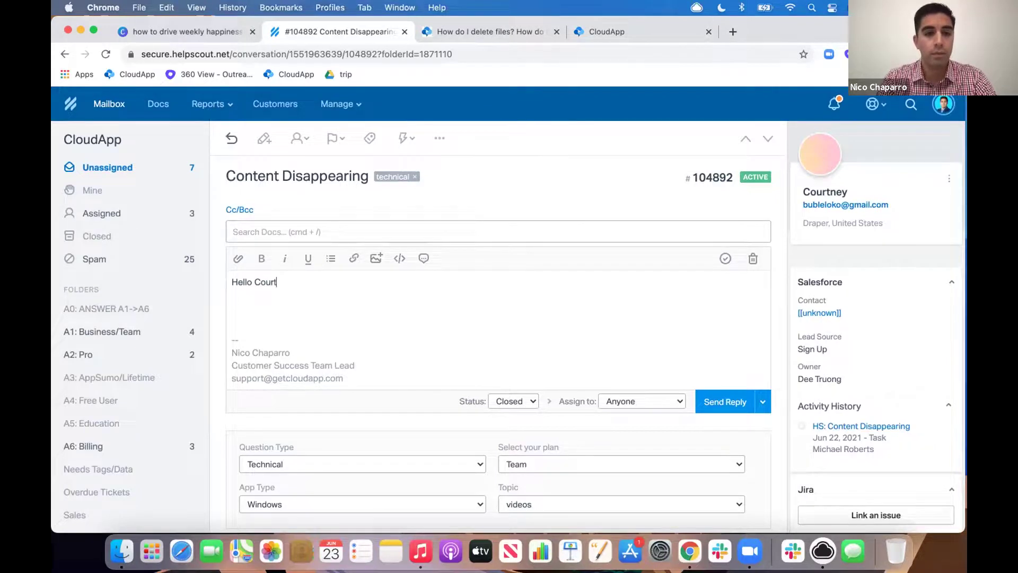
{"action": "key", "text": "Return"}
{"action": "key", "text": "Return"}
{"action": "type", "text": "Thanks for reaching out and we"}
{"action": "type", "text": " apologize you"}
{"action": "type", "text": "'re expe"}
{"action": "type", "text": "riencing this issue, he"}
{"action": "type", "text": "re is how to ifx it"}
{"action": "key", "text": "BackSpace"}
{"action": "key", "text": "BackSpace"}
{"action": "key", "text": "BackSpace"}
{"action": "key", "text": "BackSpace"}
{"action": "key", "text": "BackSpace"}
{"action": "key", "text": "BackSpace"}
{"action": "type", "text": "fit it"}
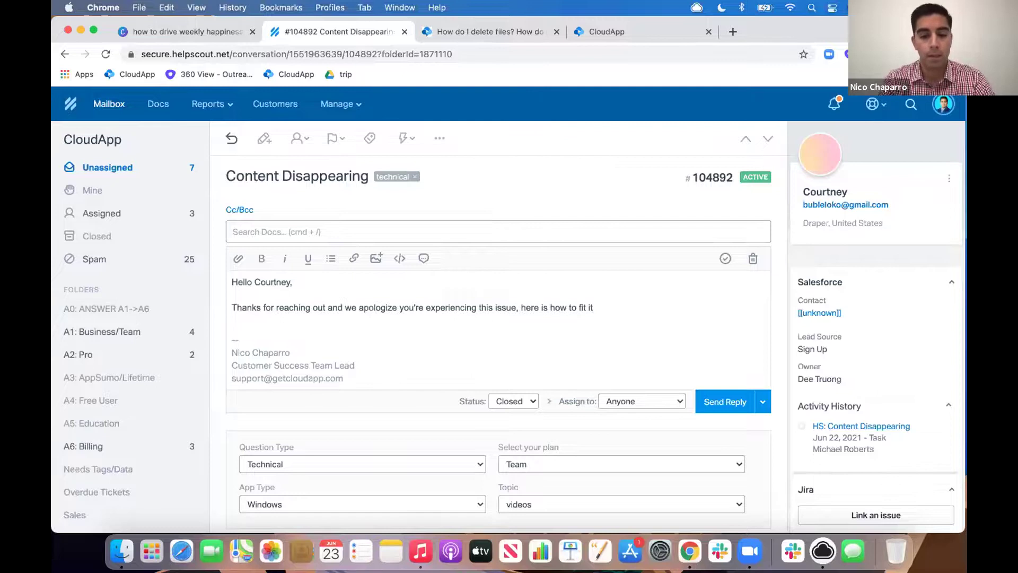
{"action": "type", "text": ":"}
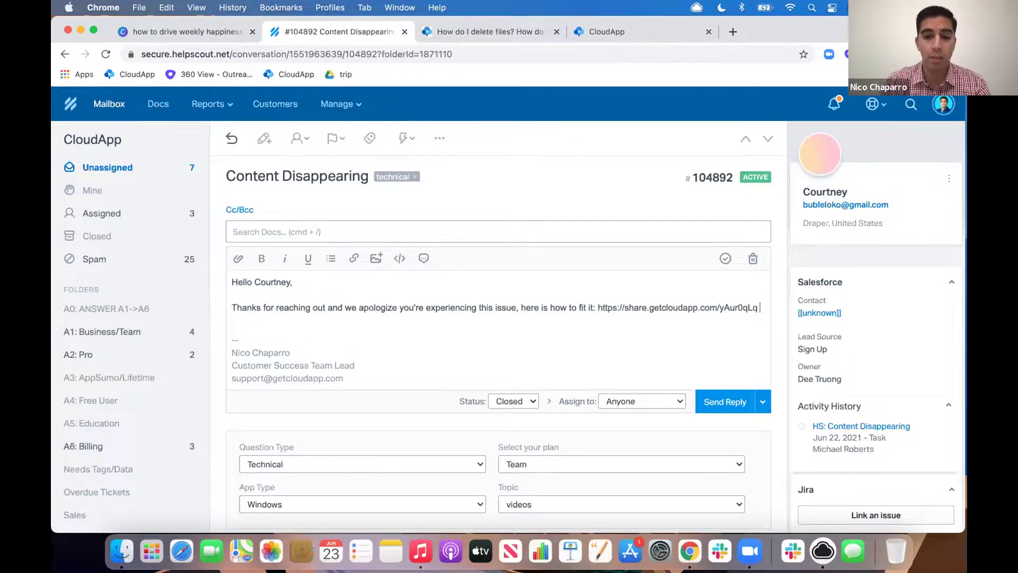
Step: Add a new line: 'You can find out more about file retention through our help center page'
{"action": "key", "text": "Return"}
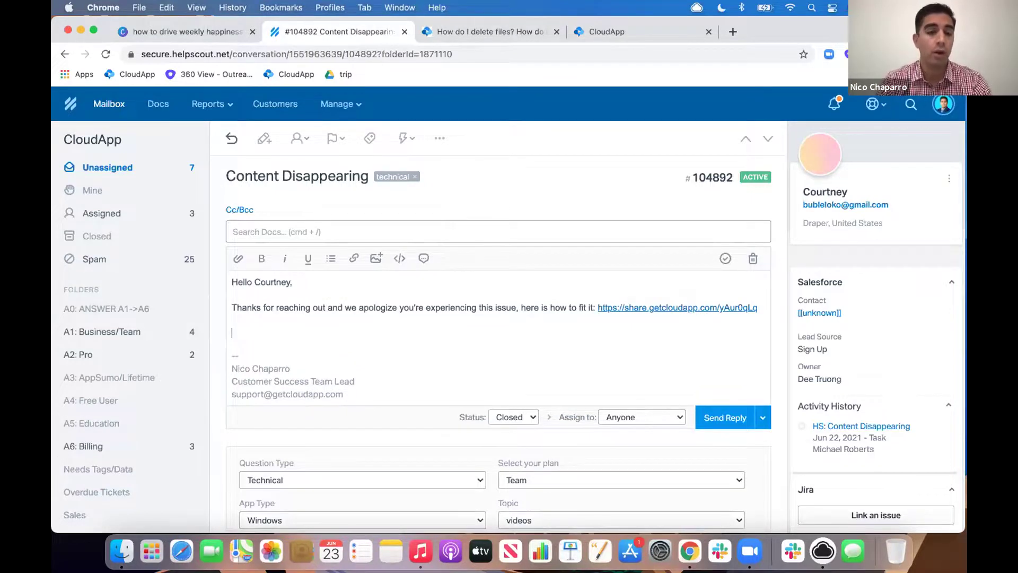
{"action": "type", "text": "You ca"}
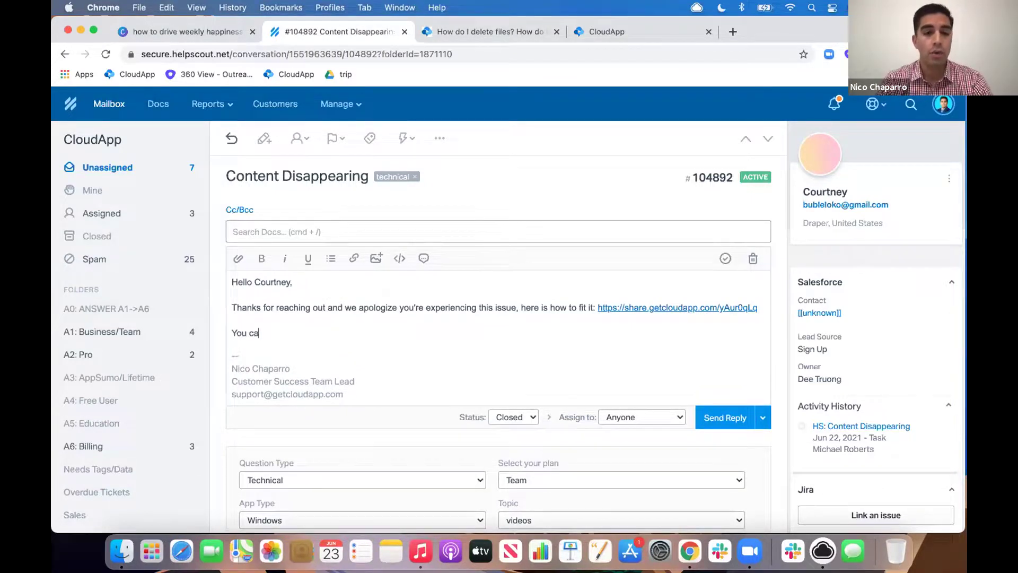
{"action": "type", "text": "n find out more about file ret"}
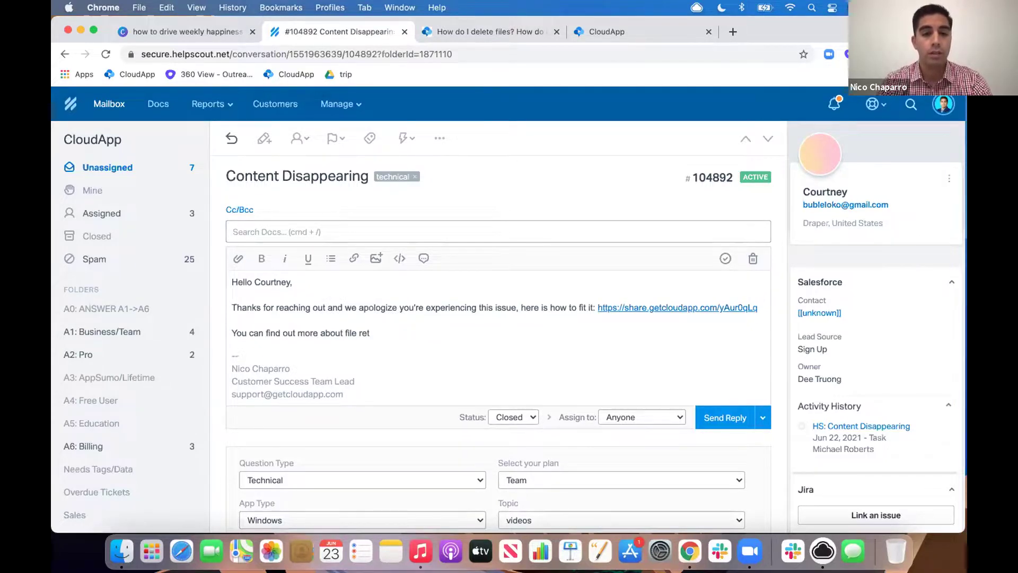
{"action": "type", "text": "aention"}
{"action": "type", "text": "ugh"}
{"action": "key", "text": "BackSpace"}
{"action": "key", "text": "BackSpace"}
{"action": "key", "text": "BackSpace"}
{"action": "key", "text": "BackSpace"}
{"action": "type", "text": "oughap"}
{"action": "key", "text": "BackSpace"}
{"action": "key", "text": "BackSpace"}
{"action": "type", "text": "our help center page:"}
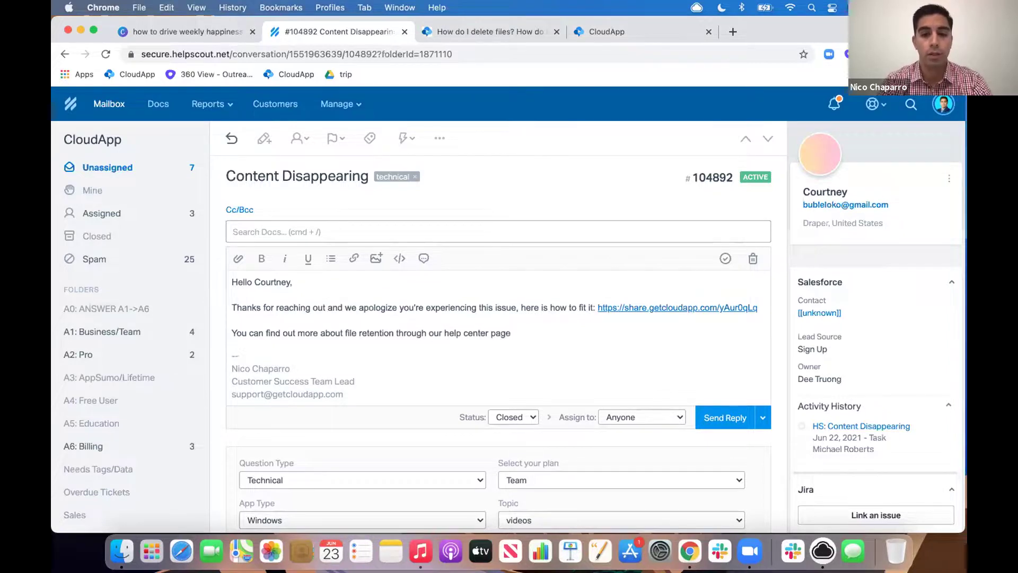
Step: Copy the help center article's URL about deleting files from the support tab
{"action": "left_click", "coordinate": [484, 33]}
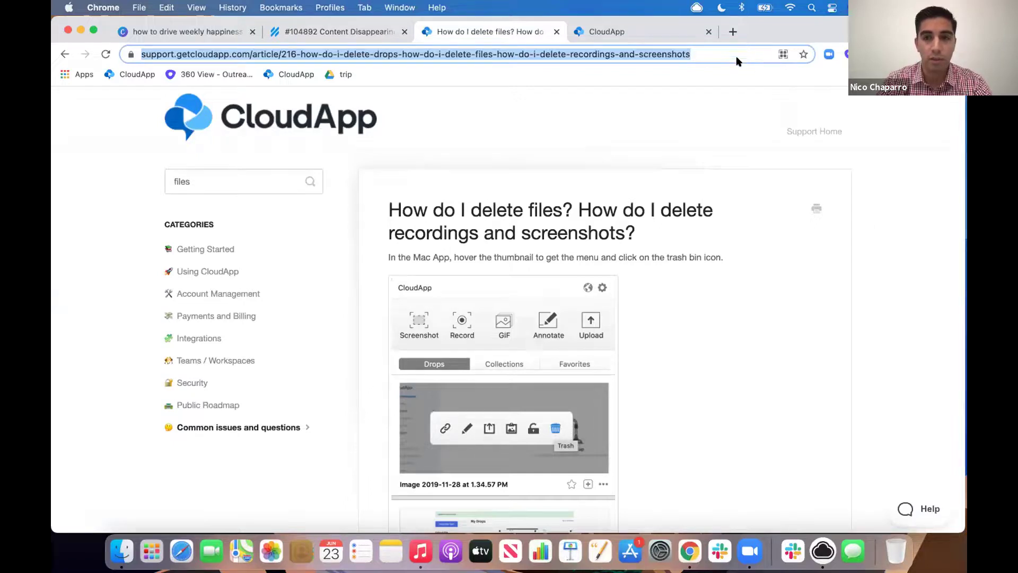
{"action": "left_click", "coordinate": [168, 57]}
{"action": "key", "text": "super+c"}
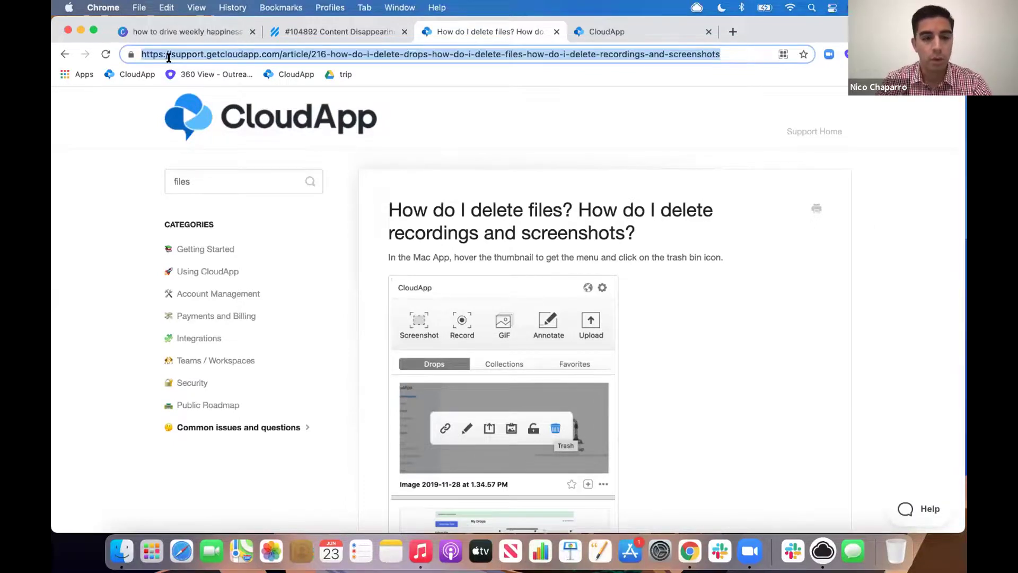
{"action": "left_click", "coordinate": [311, 31]}
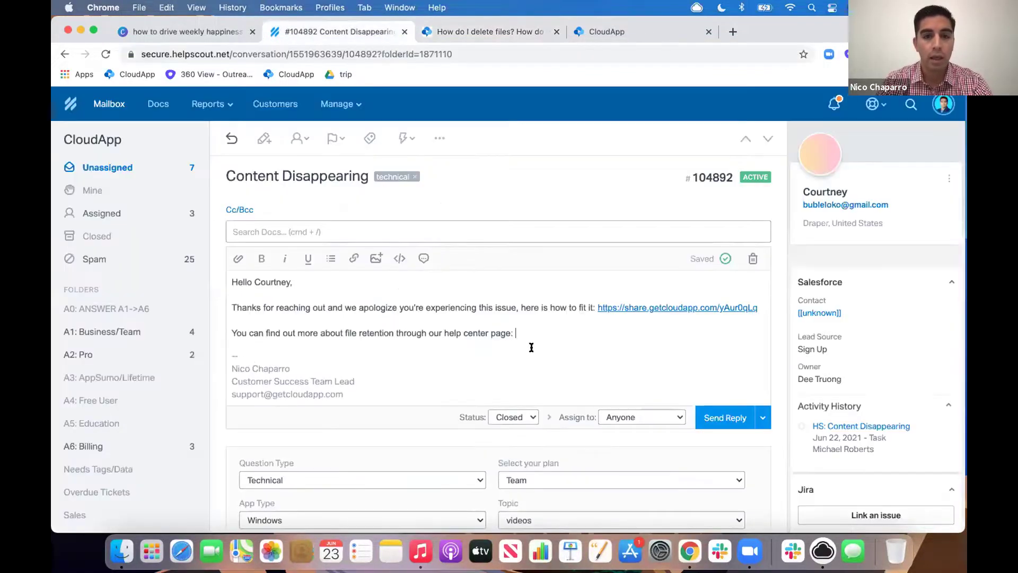
Step: Paste the article link, add 'Let me know if you have any questions.' and 'Best,', then send
{"action": "key", "text": "super+v"}
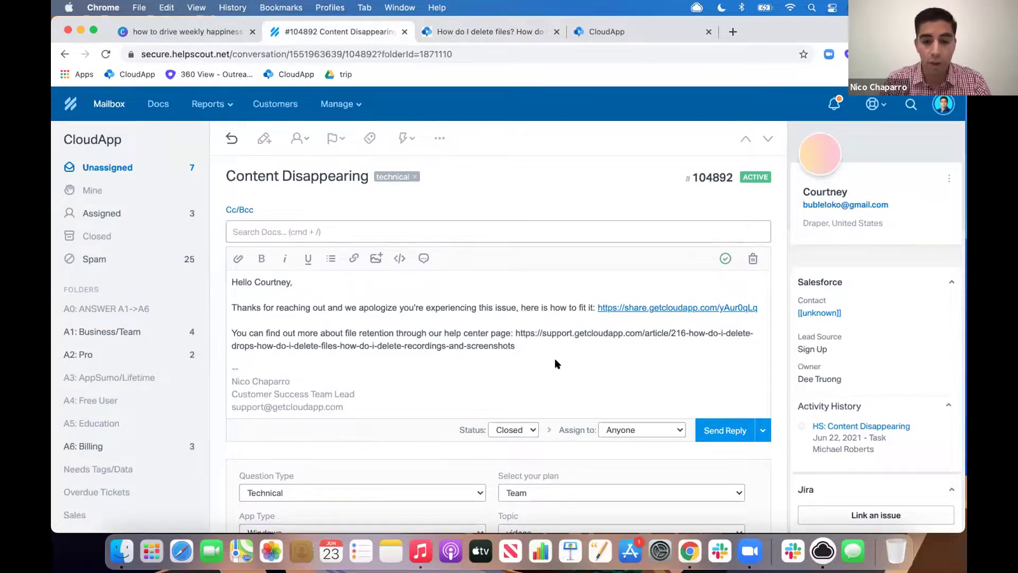
{"action": "key", "text": "Return"}
{"action": "key", "text": "Return"}
{"action": "type", "text": "Let me know if you have any querstion"}
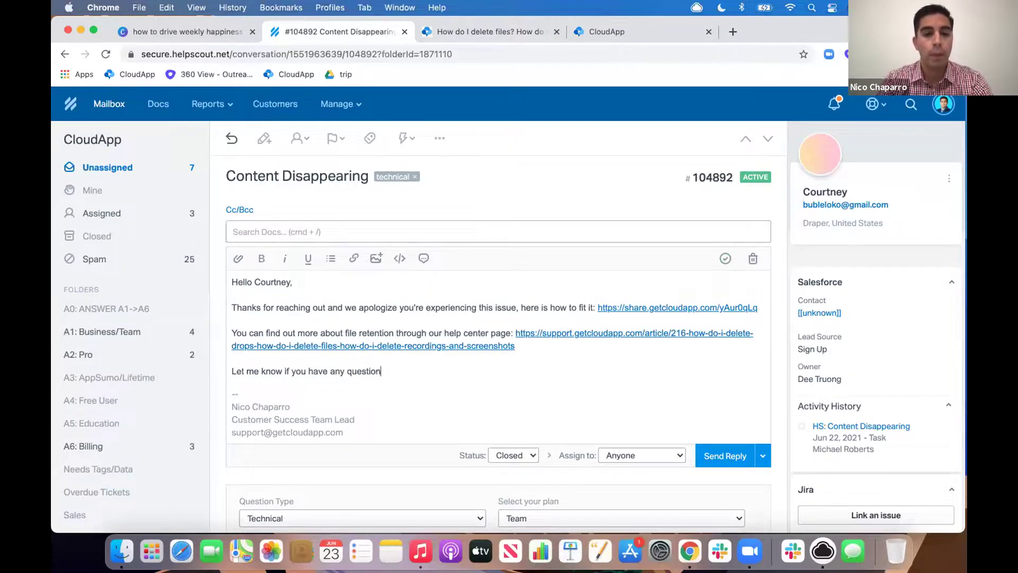
{"action": "type", "text": "s."}
{"action": "key", "text": "Return"}
{"action": "key", "text": "Return"}
{"action": "type", "text": "Best,"}
{"action": "key", "text": "Return"}
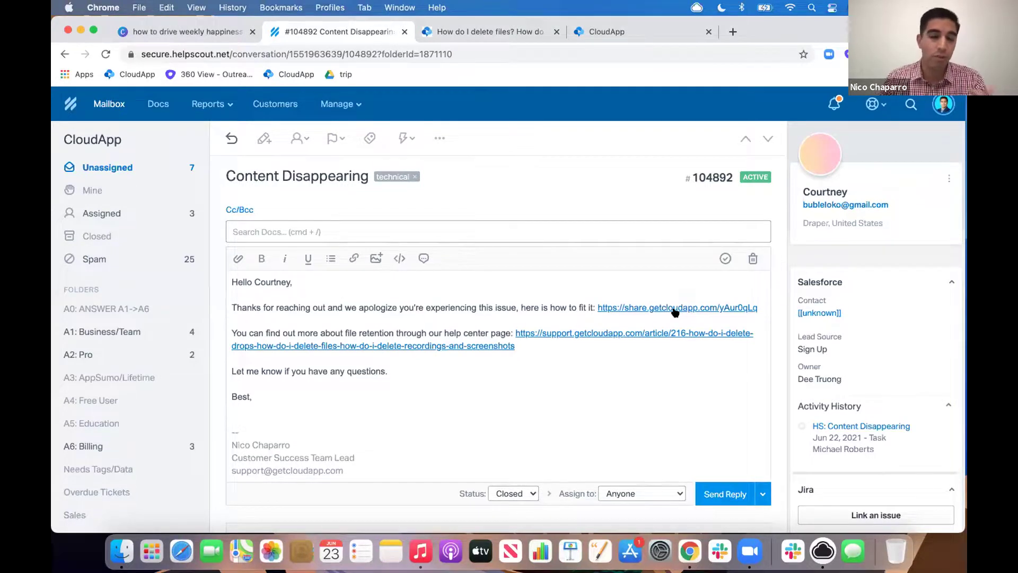
{"action": "left_click", "coordinate": [725, 494]}
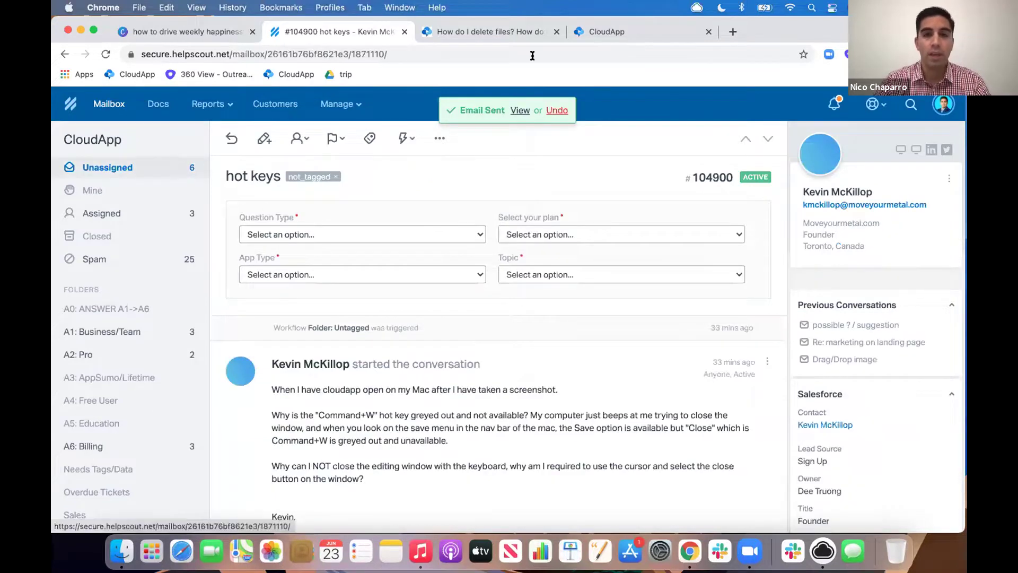
Step: Present the Canva deck full screen, starting on the 'Tips to Creating Videos and GIFs' slide
{"action": "left_click", "coordinate": [476, 32]}
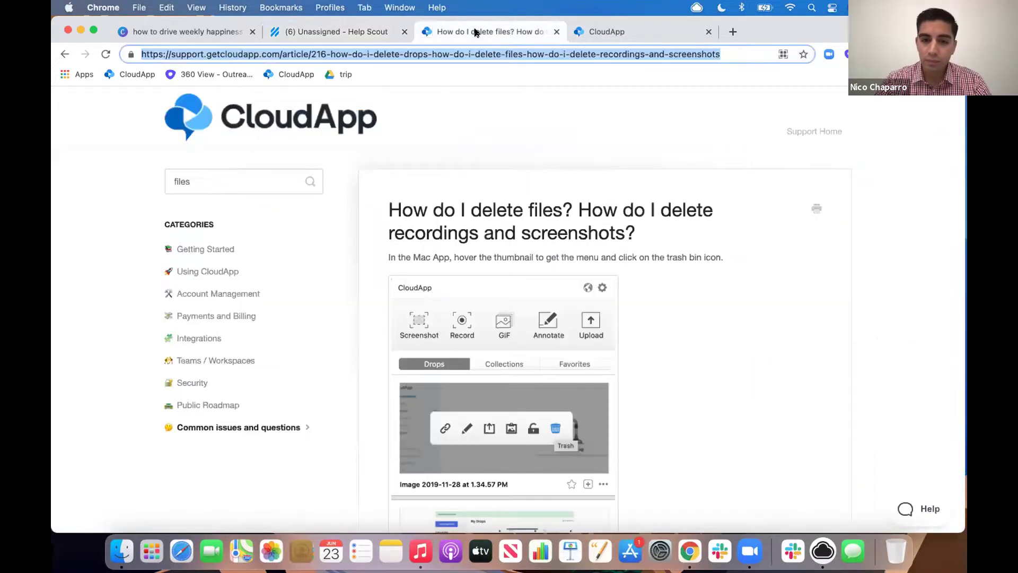
{"action": "left_click", "coordinate": [186, 31]}
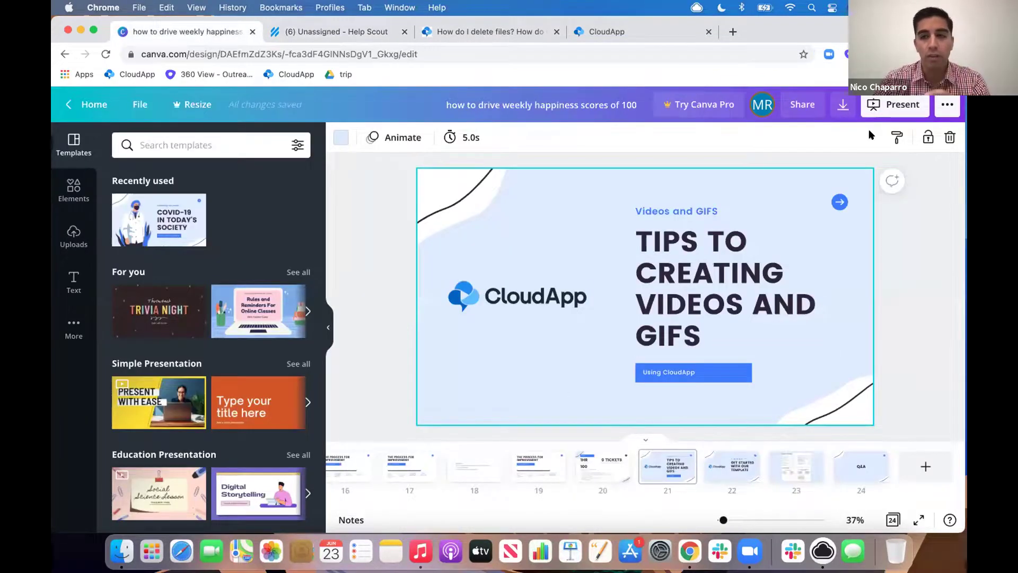
{"action": "left_click", "coordinate": [880, 115]}
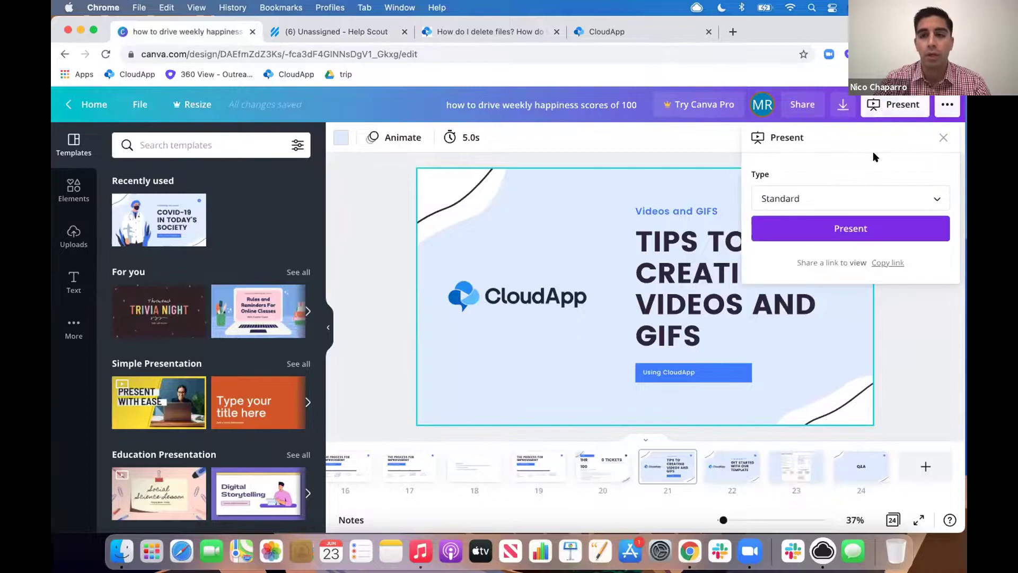
{"action": "left_click", "coordinate": [854, 235]}
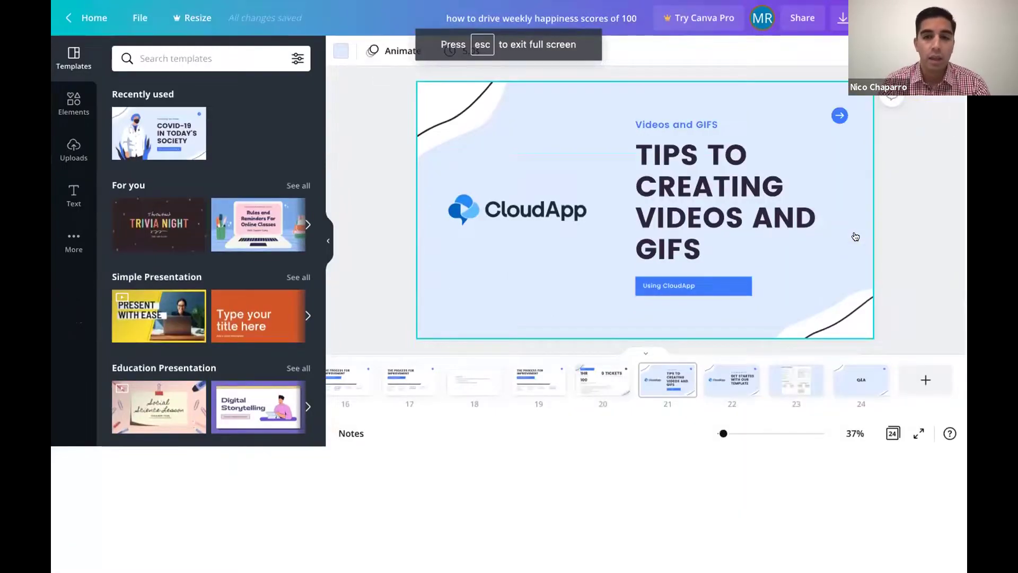